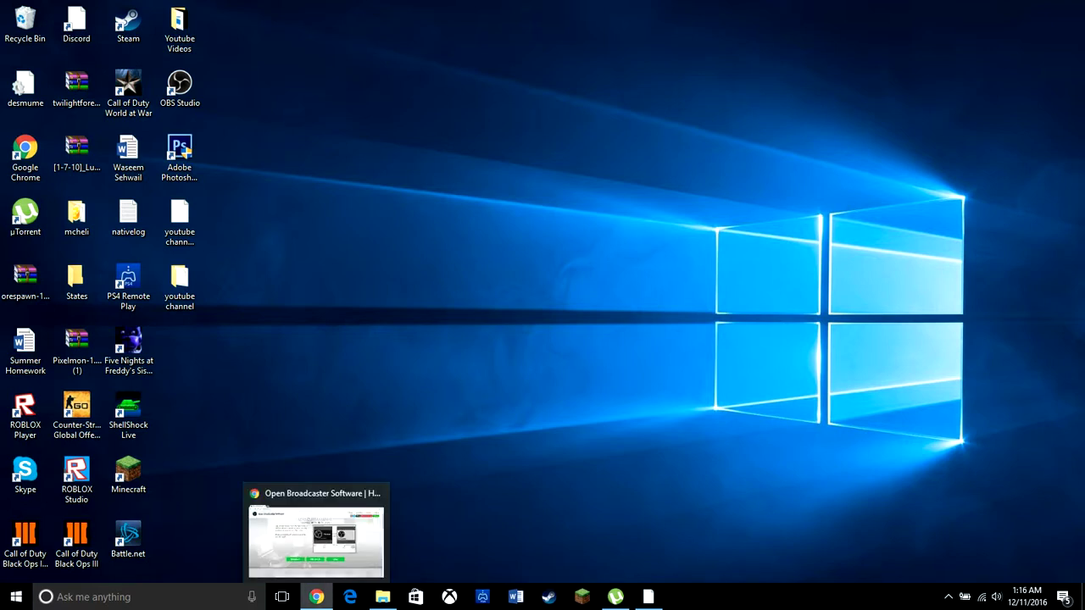
Download the OBS Studio Windows 7+ installer from obsproject.com, then open Chrome's Downloads page.
{"action": "left_click", "coordinate": [317, 597]}
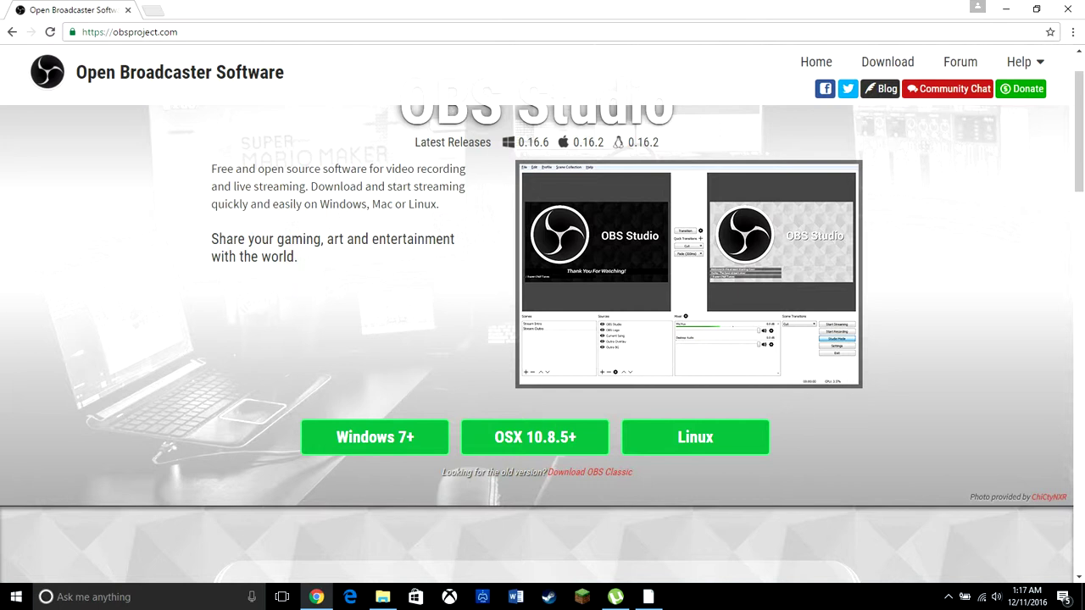
{"action": "left_click", "coordinate": [375, 437]}
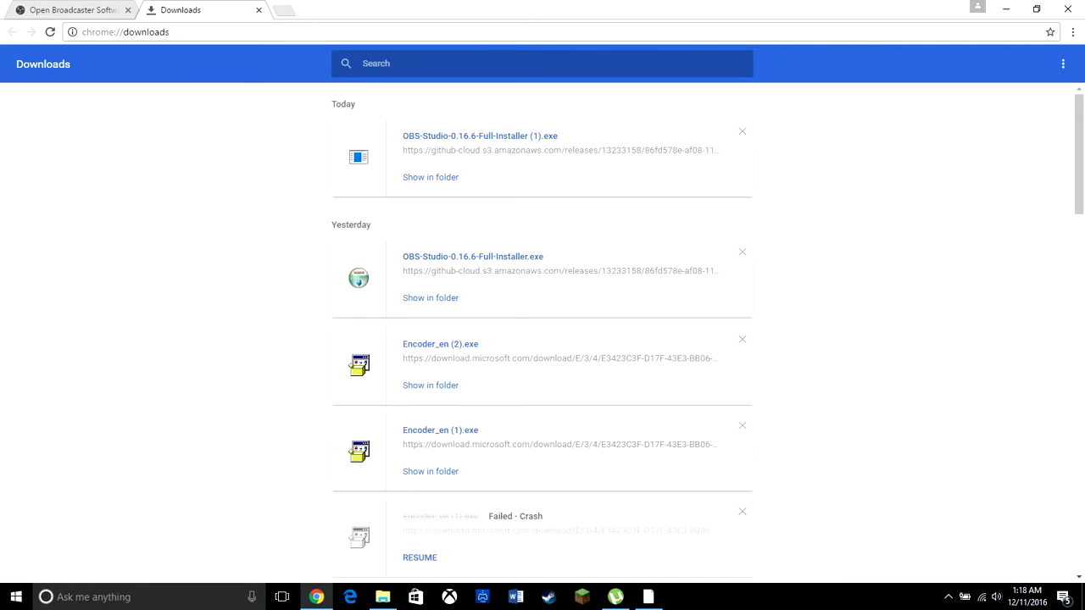
{"action": "left_click_drag", "start_coordinate": [462, 177], "coordinate": [552, 150]}
{"action": "left_click", "coordinate": [526, 169]}
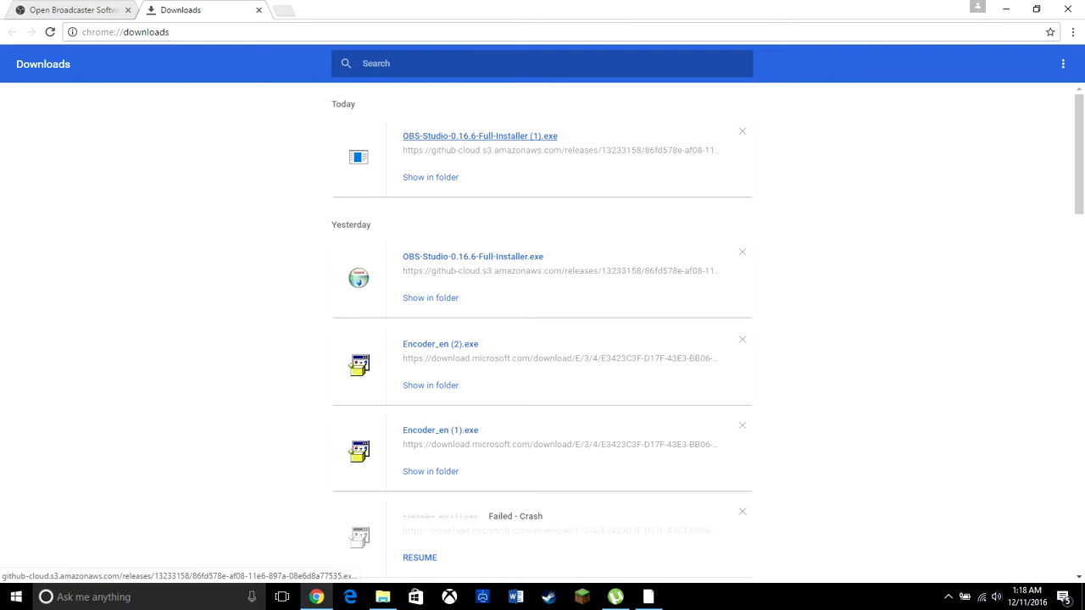
Run the OBS installer and advance past Welcome, License and the default install location to Choose Components.
{"action": "left_click", "coordinate": [479, 135]}
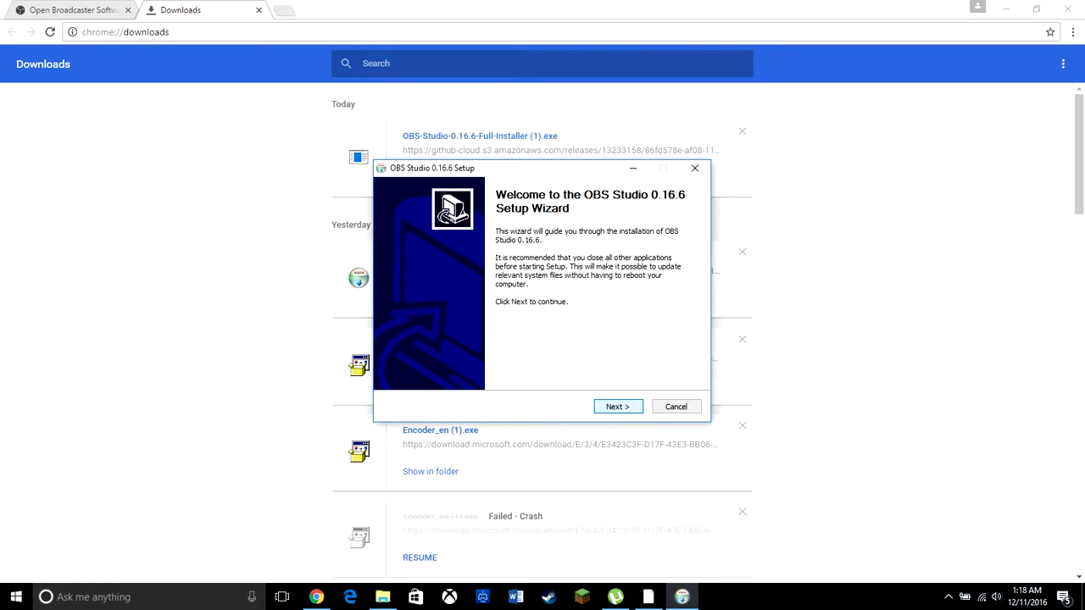
{"action": "key", "text": "Return"}
{"action": "key", "text": "Return"}
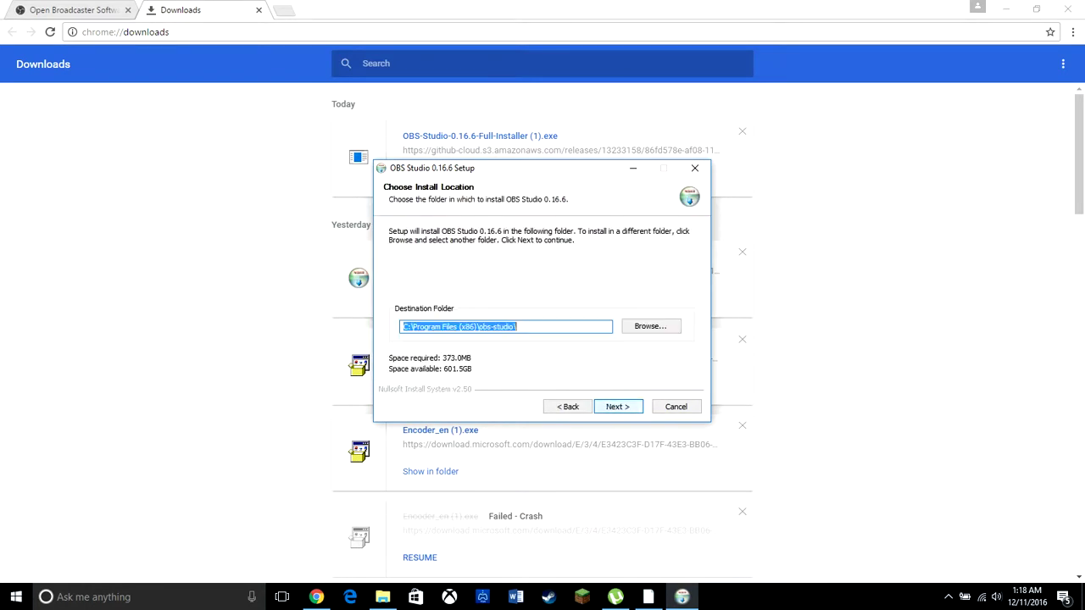
{"action": "key", "text": "Return"}
{"action": "key", "text": "alt+r"}
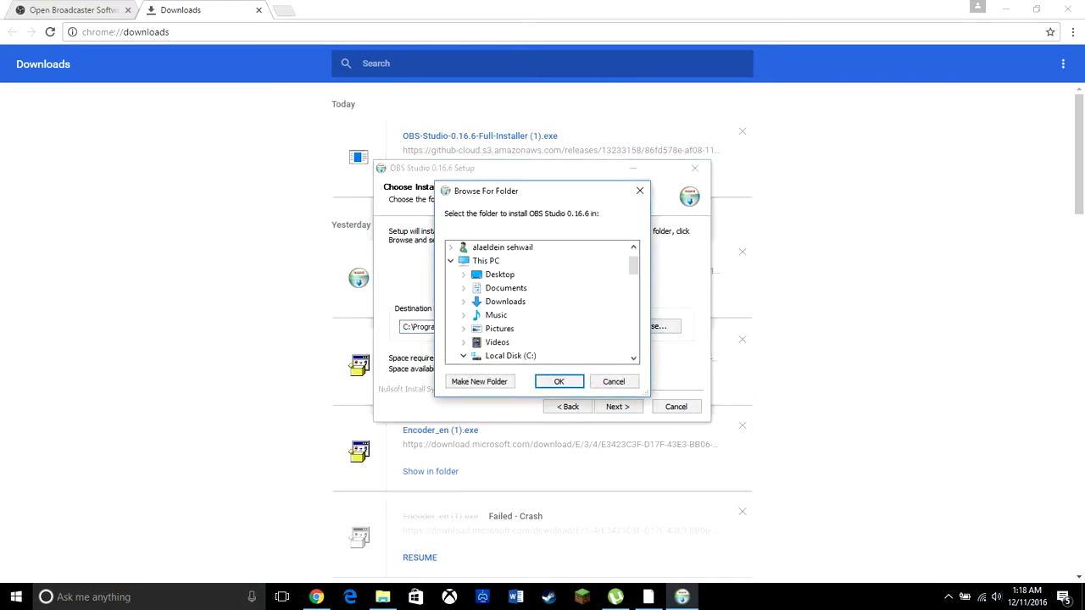
{"action": "key", "text": "Escape"}
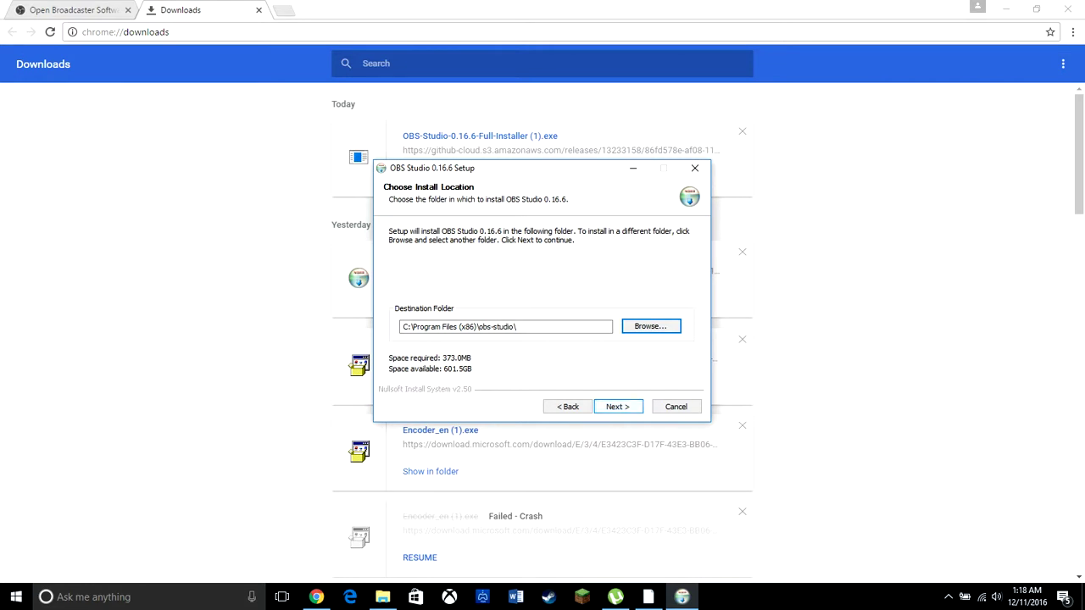
{"action": "key", "text": "alt+n"}
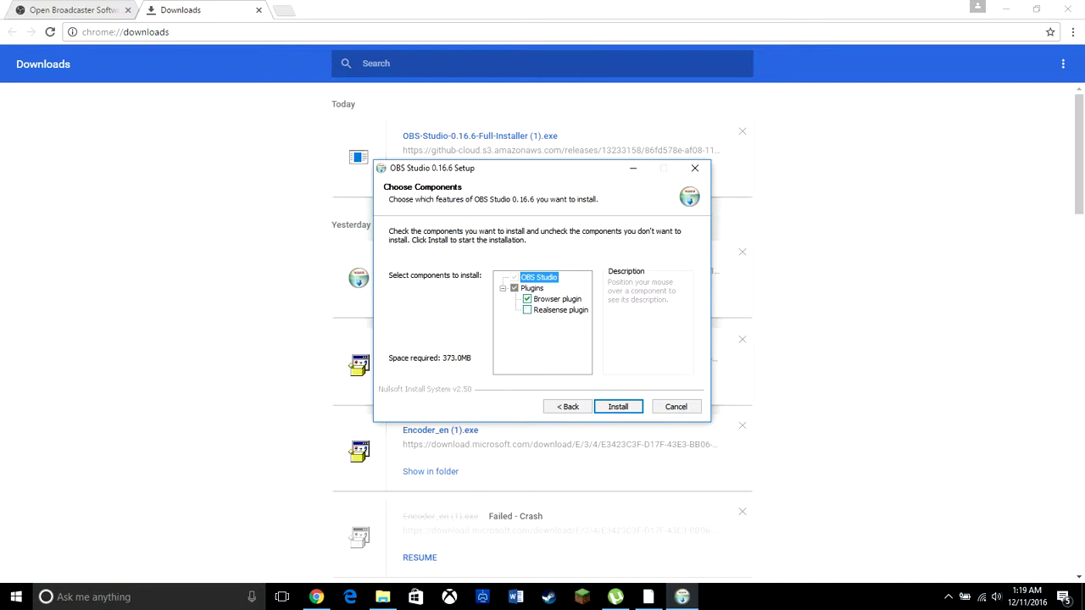
Quit the OBS Studio 0.16.6 setup and minimise Chrome to reveal the desktop.
{"action": "mouse_move", "coordinate": [558, 310]}
{"action": "left_click", "coordinate": [695, 168]}
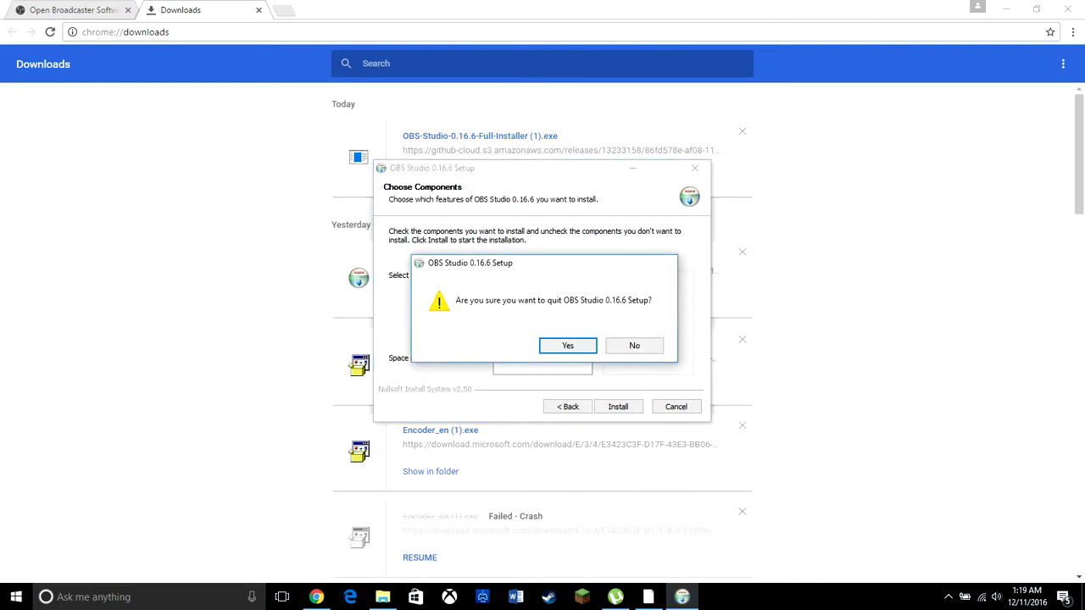
{"action": "key", "text": "Return"}
{"action": "left_click", "coordinate": [1005, 8]}
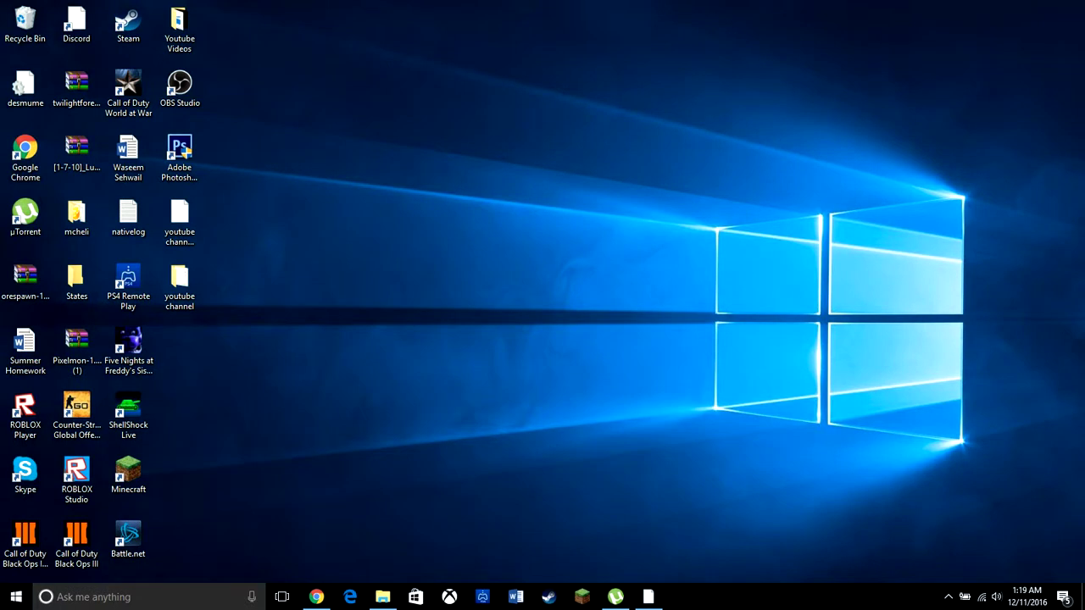
Launch OBS Studio from its desktop shortcut and dismiss the missing MSVCR120.dll error.
{"action": "mouse_move", "coordinate": [180, 85]}
{"action": "left_mouse_down"}
{"action": "mouse_move", "coordinate": [242, 90]}
{"action": "mouse_move", "coordinate": [225, 102]}
{"action": "mouse_move", "coordinate": [181, 88]}
{"action": "left_mouse_up"}
{"action": "left_click", "coordinate": [179, 84]}
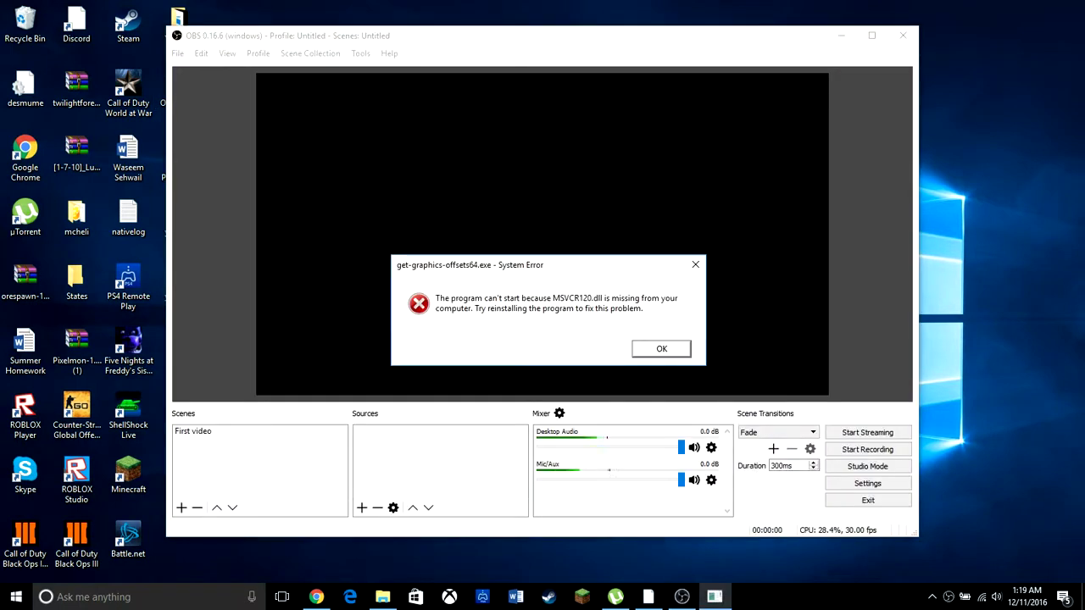
{"action": "key", "text": "Return"}
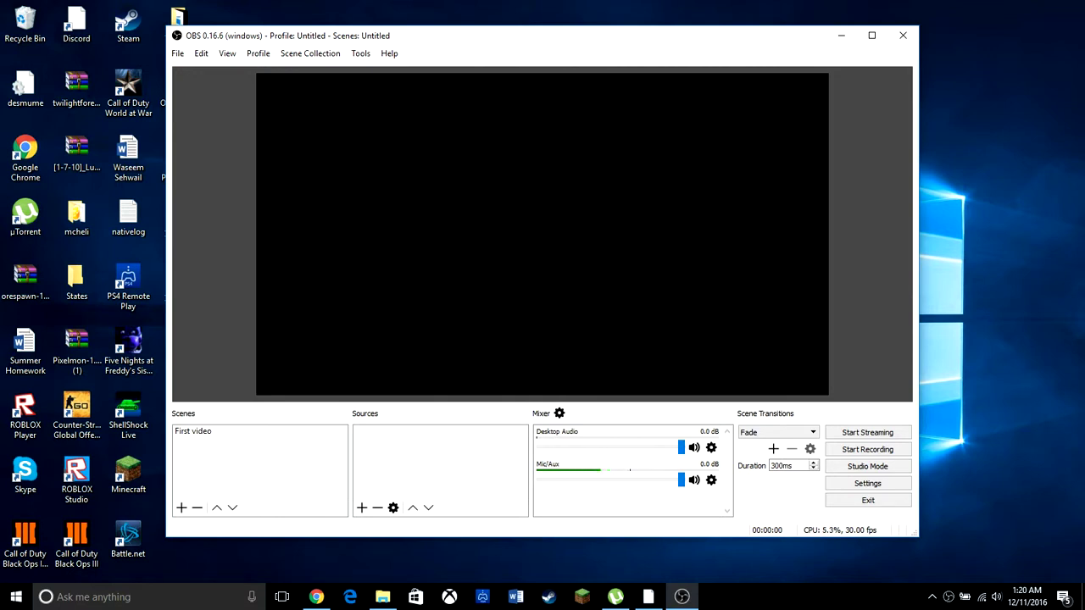
{"action": "left_click", "coordinate": [193, 431]}
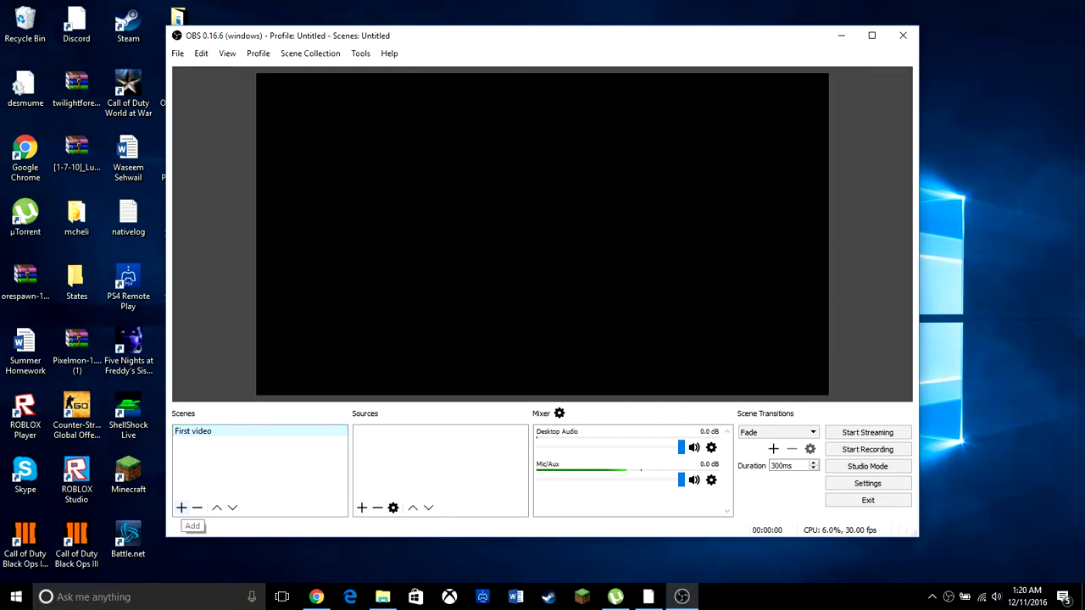
{"action": "left_click", "coordinate": [180, 506]}
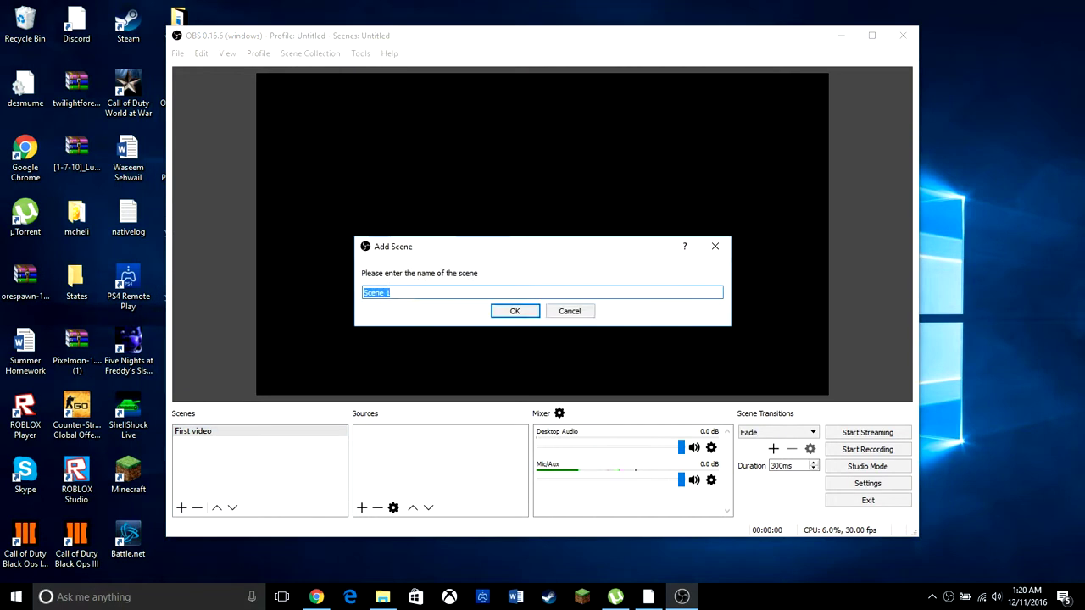
{"action": "key", "text": "BackSpace"}
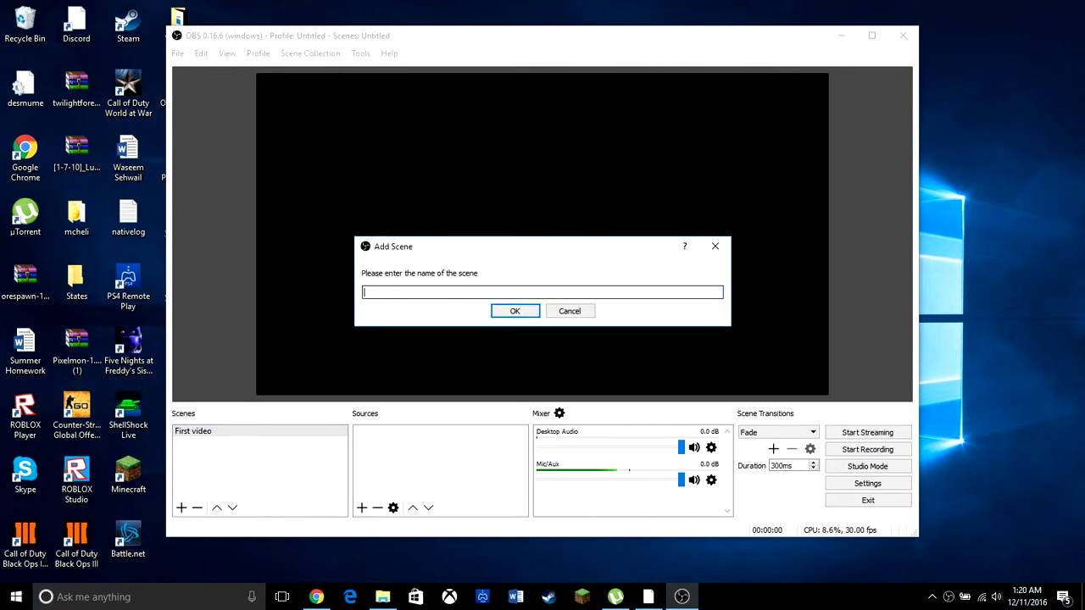
{"action": "type", "text": "video"}
{"action": "key", "text": "Return"}
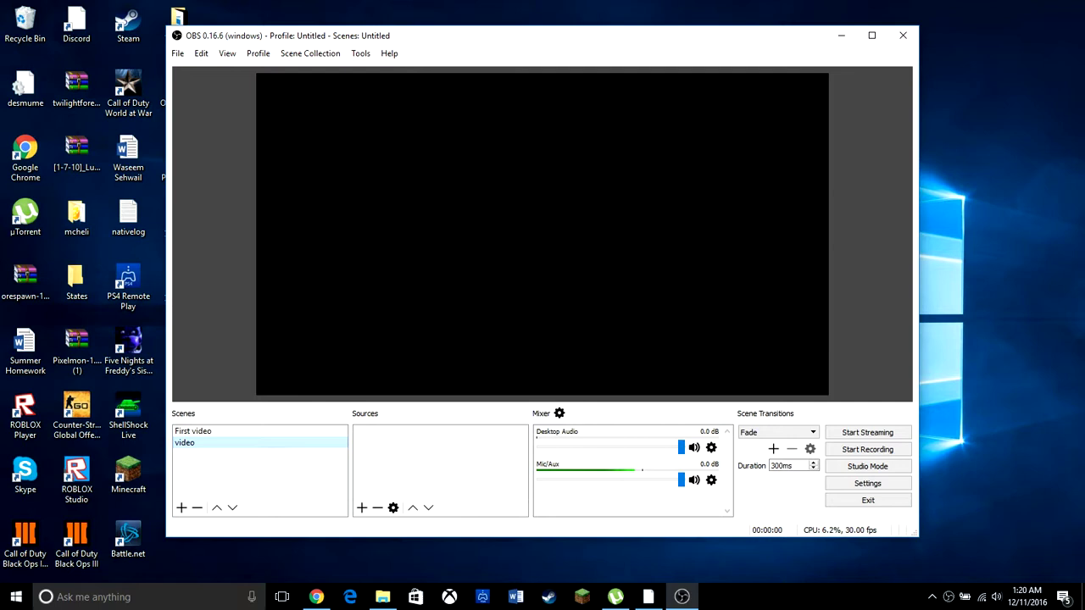
{"action": "key", "text": "Delete"}
{"action": "key", "text": "Return"}
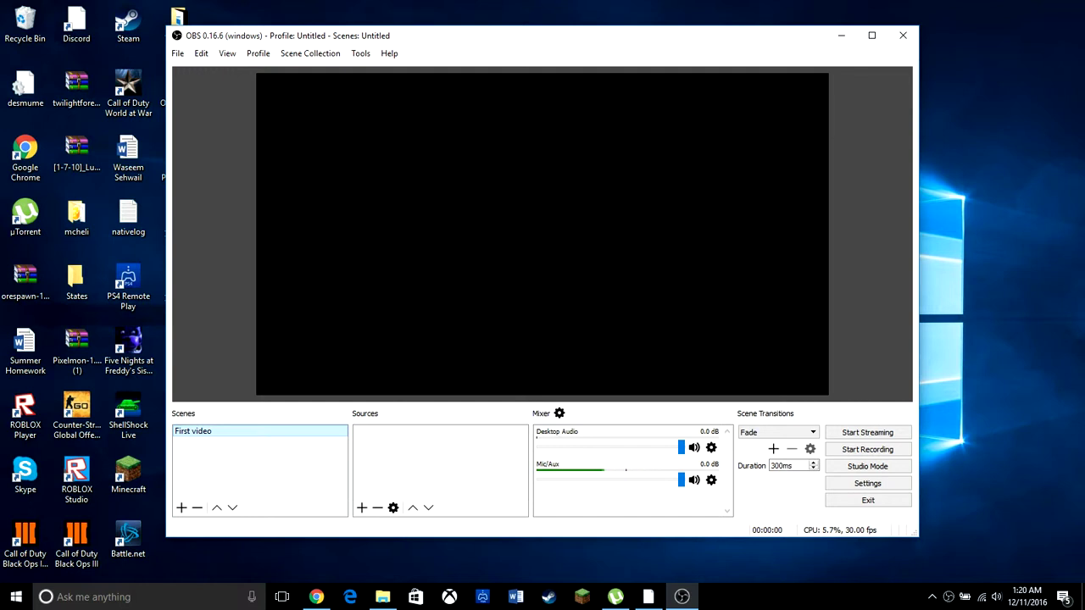
{"action": "key", "text": "Tab"}
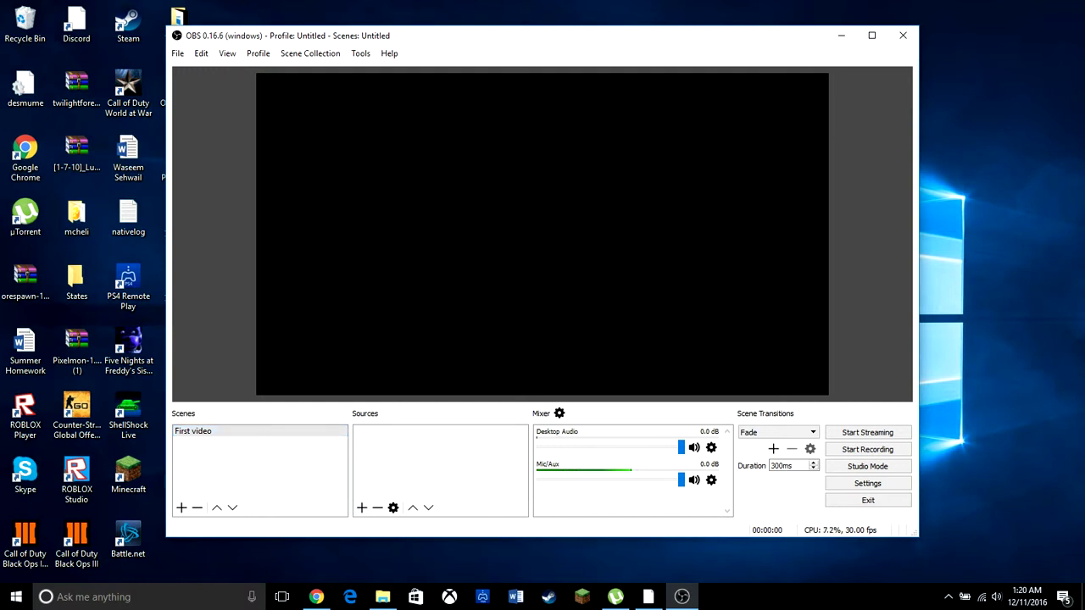
Add a Display Capture source named Display Capture that captures Display 0.
{"action": "left_click", "coordinate": [362, 506]}
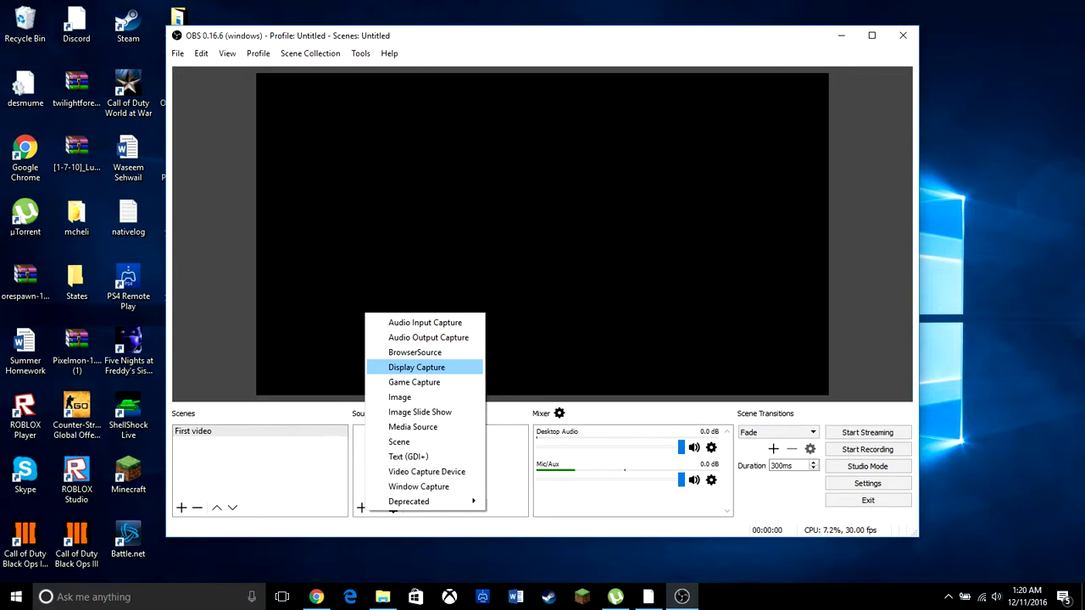
{"action": "left_click", "coordinate": [416, 367]}
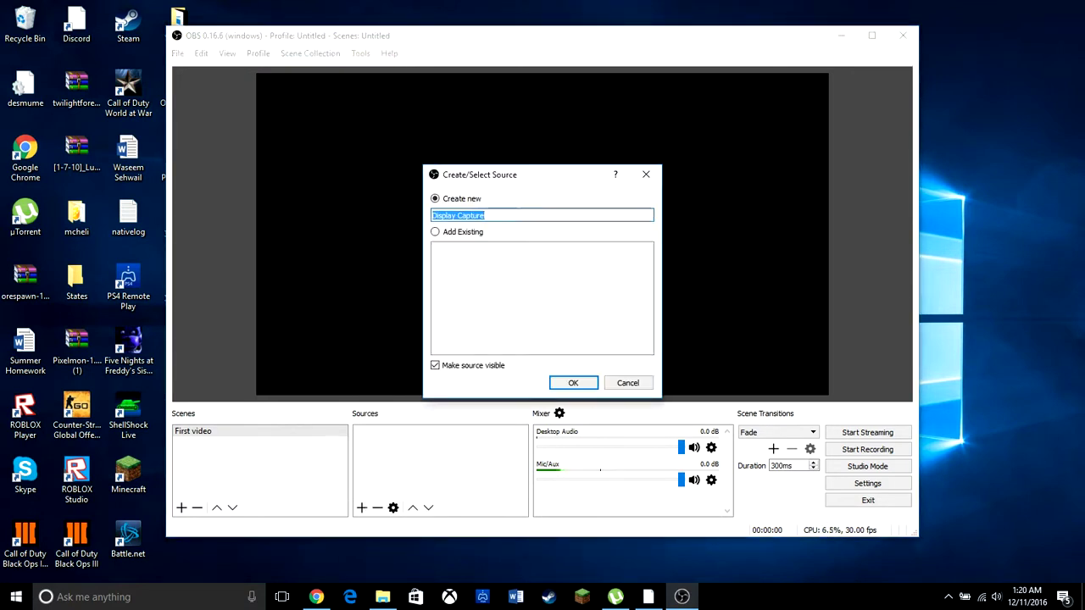
{"action": "key", "text": "Return"}
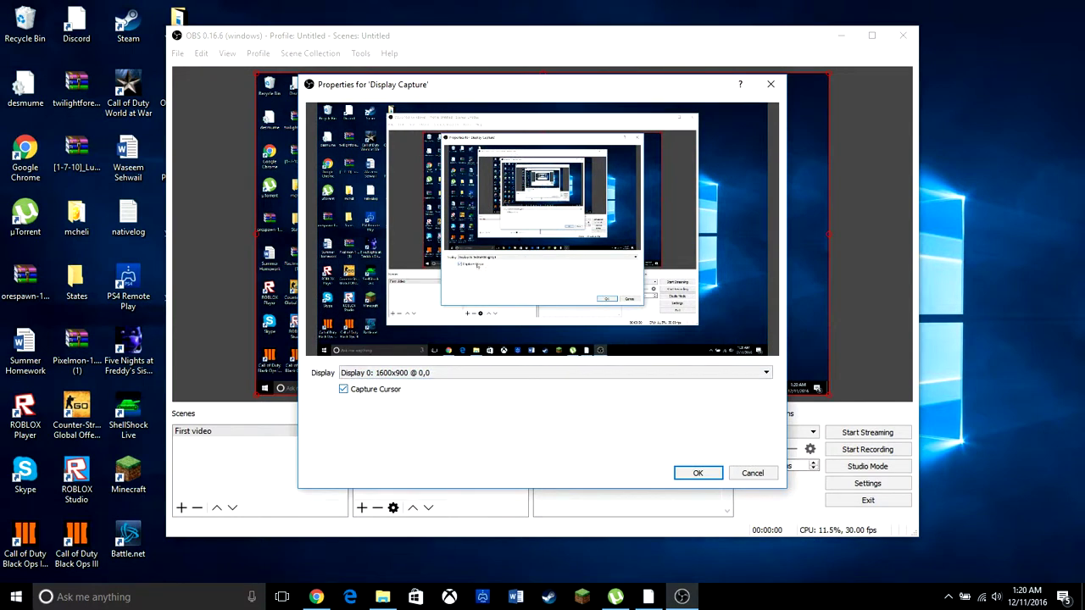
{"action": "left_click", "coordinate": [398, 373]}
{"action": "left_click", "coordinate": [399, 381]}
{"action": "left_click", "coordinate": [698, 472]}
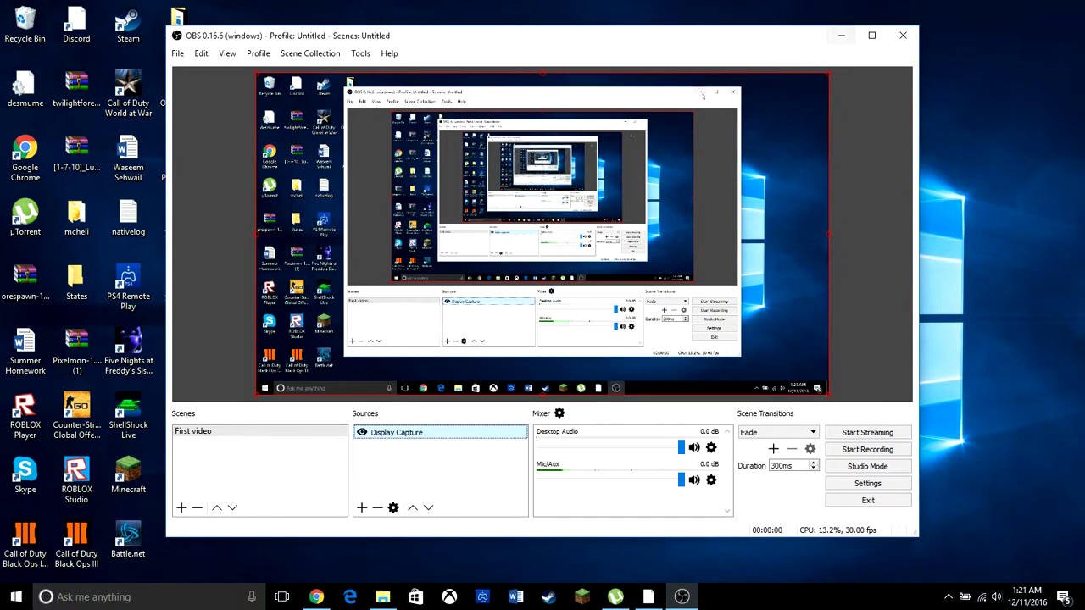
Reposition the OBS window and select the Display Capture source in the Sources list.
{"action": "left_click", "coordinate": [695, 263]}
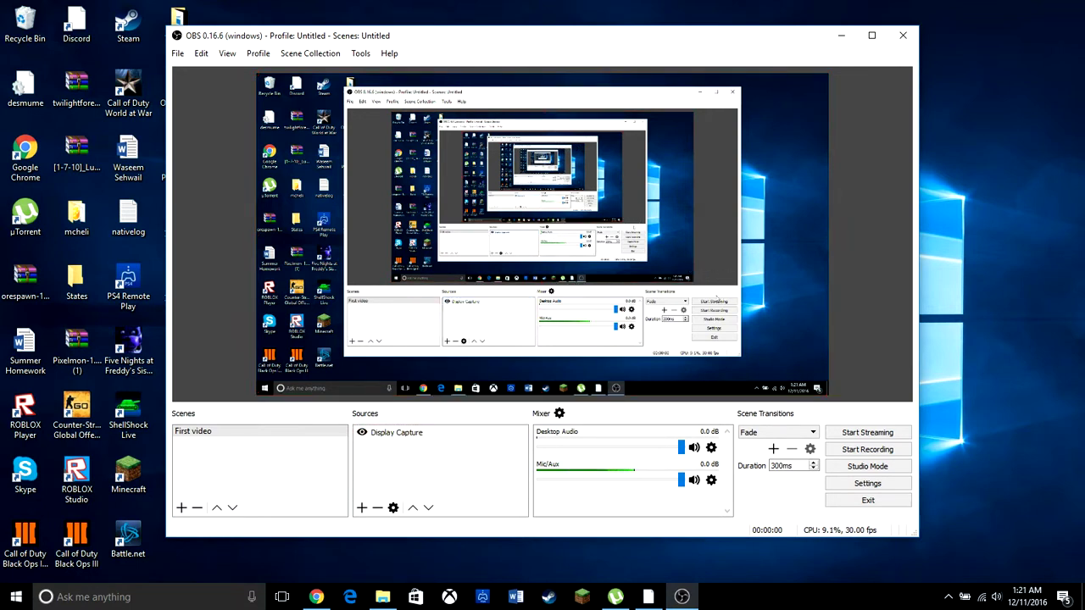
{"action": "left_click", "coordinate": [520, 448]}
{"action": "left_click_drag", "start_coordinate": [551, 36], "coordinate": [579, 48]}
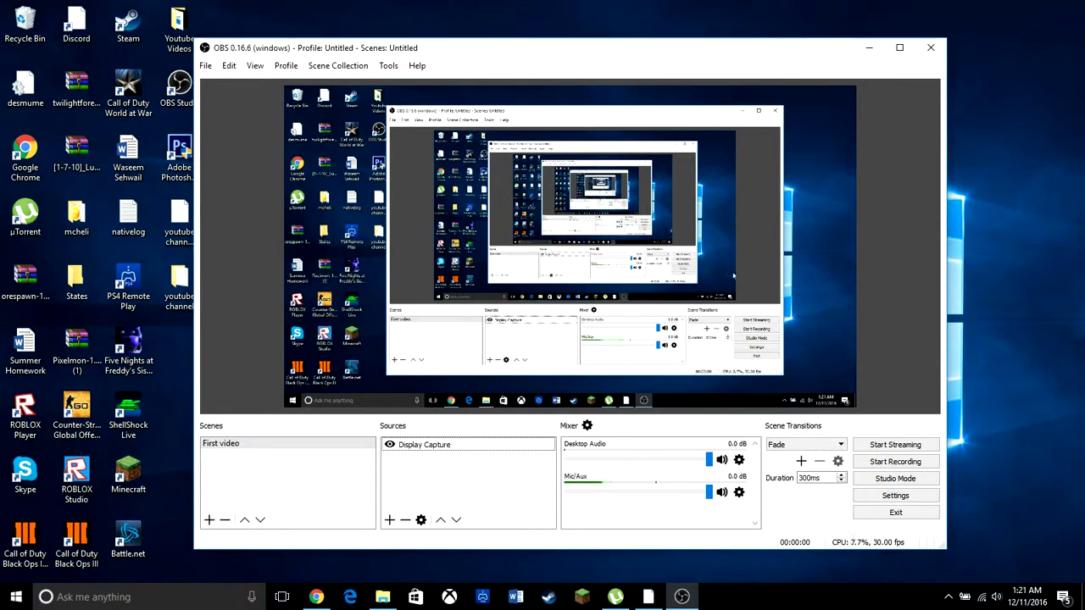
{"action": "left_click", "coordinate": [689, 398]}
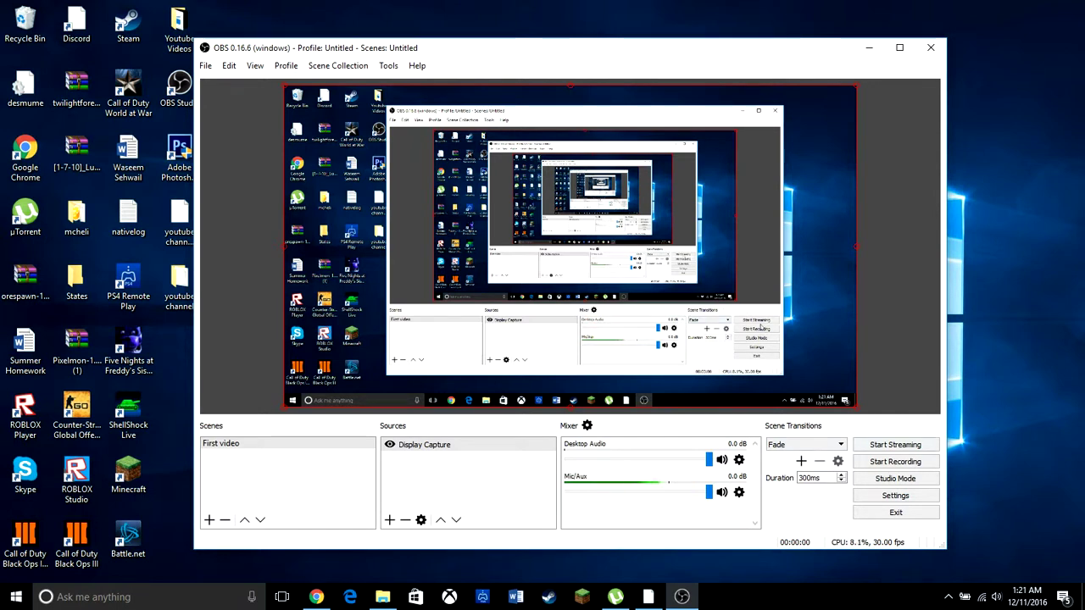
Open Settings at the Output page and inspect the desktop Youtube Videos recording path.
{"action": "left_click", "coordinate": [895, 496]}
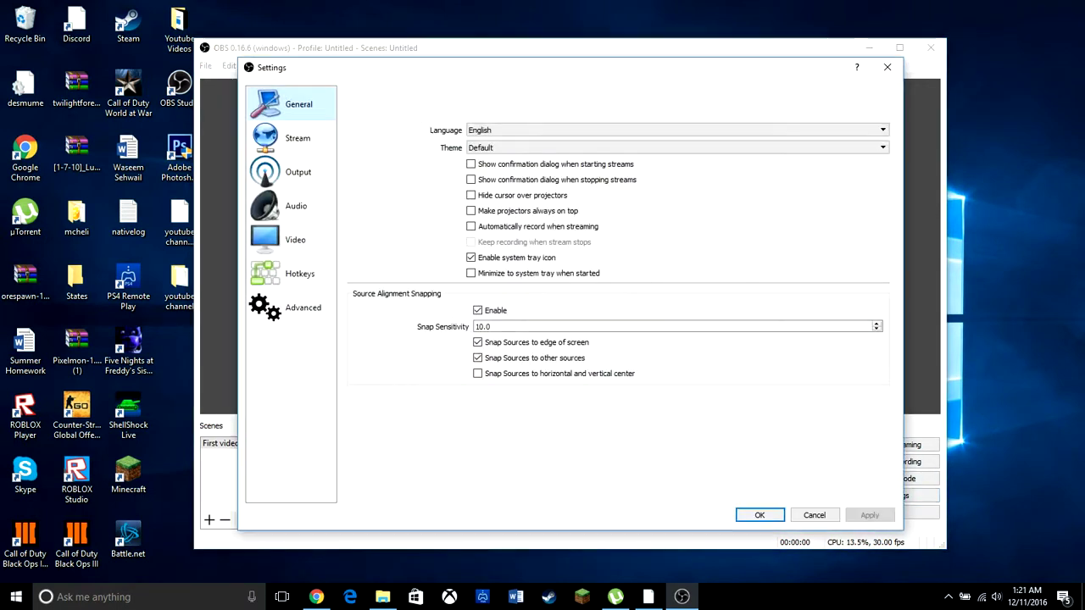
{"action": "left_click", "coordinate": [297, 172]}
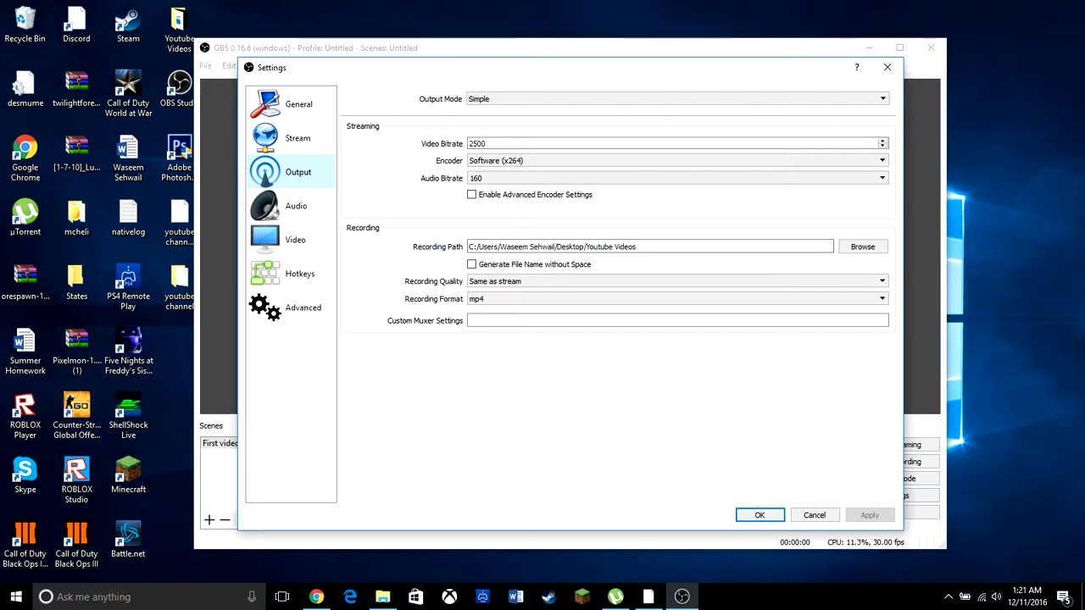
{"action": "left_click_drag", "start_coordinate": [469, 247], "coordinate": [637, 246]}
{"action": "left_click", "coordinate": [637, 247]}
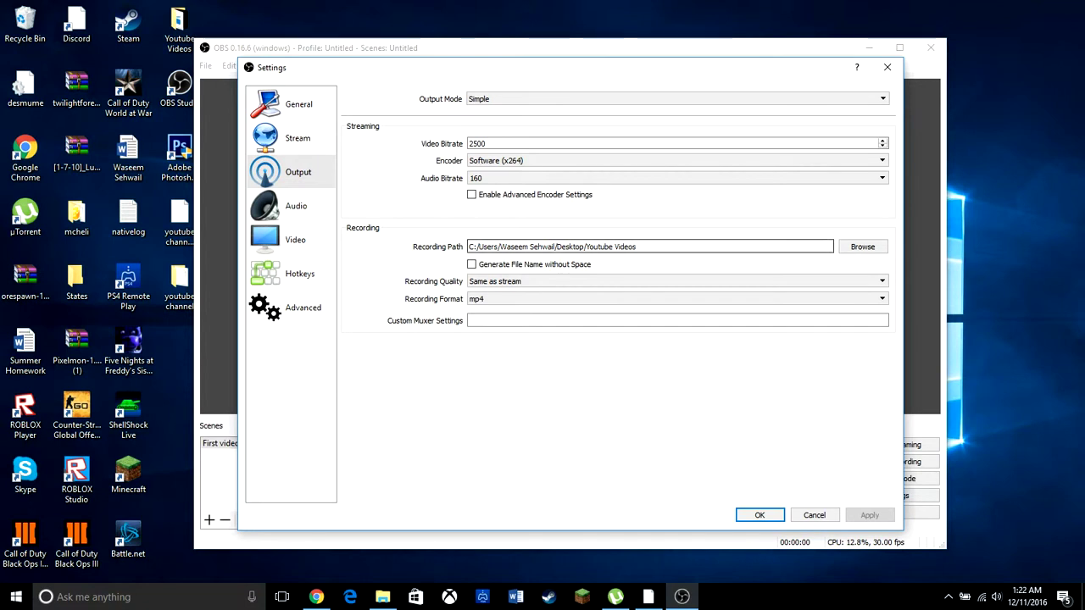
{"action": "left_click_drag", "start_coordinate": [583, 247], "coordinate": [636, 247]}
{"action": "left_click", "coordinate": [635, 247]}
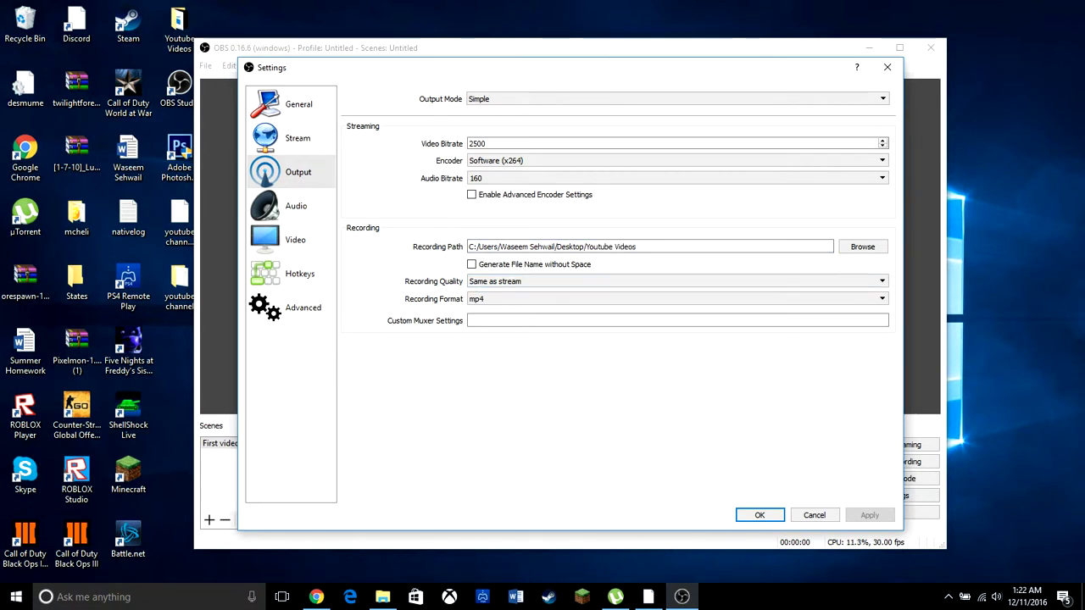
Browse to the Desktop and pick the Youtube Videos folder as the recording path.
{"action": "left_click", "coordinate": [862, 246]}
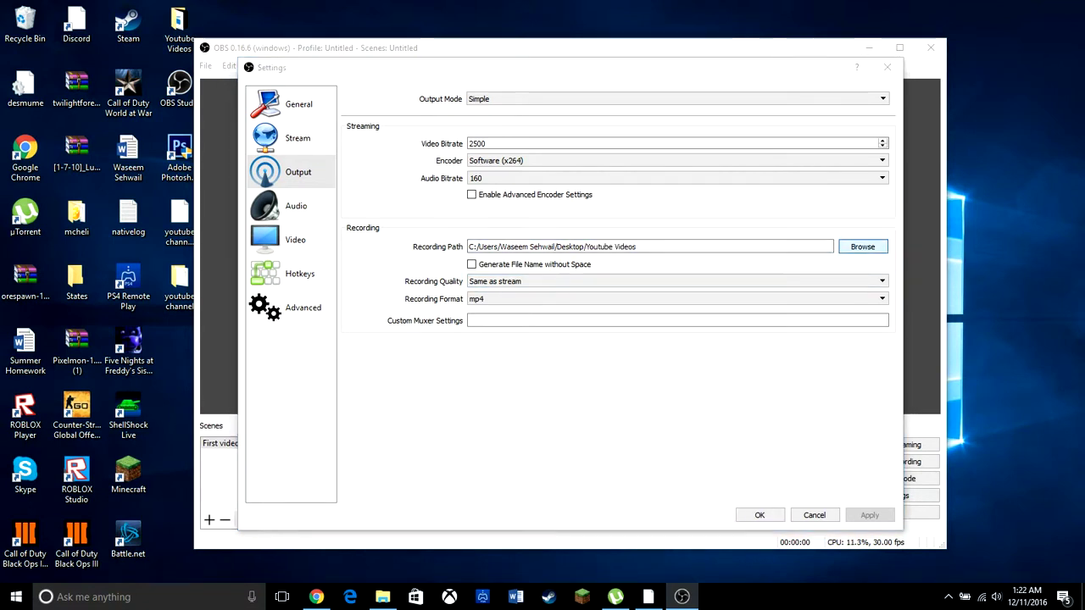
{"action": "right_click", "coordinate": [947, 244]}
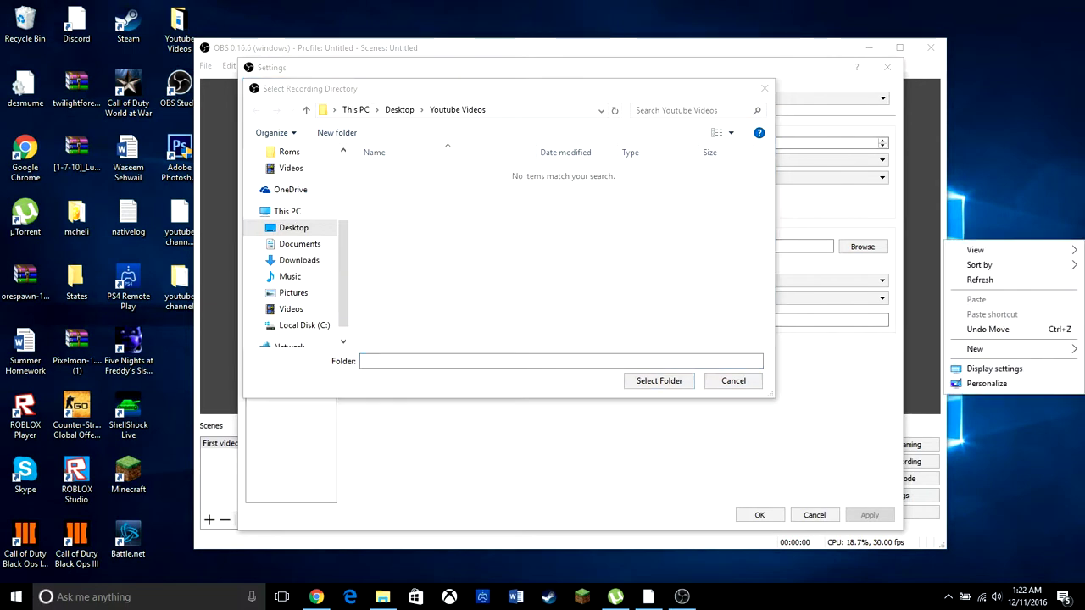
{"action": "mouse_move", "coordinate": [976, 349]}
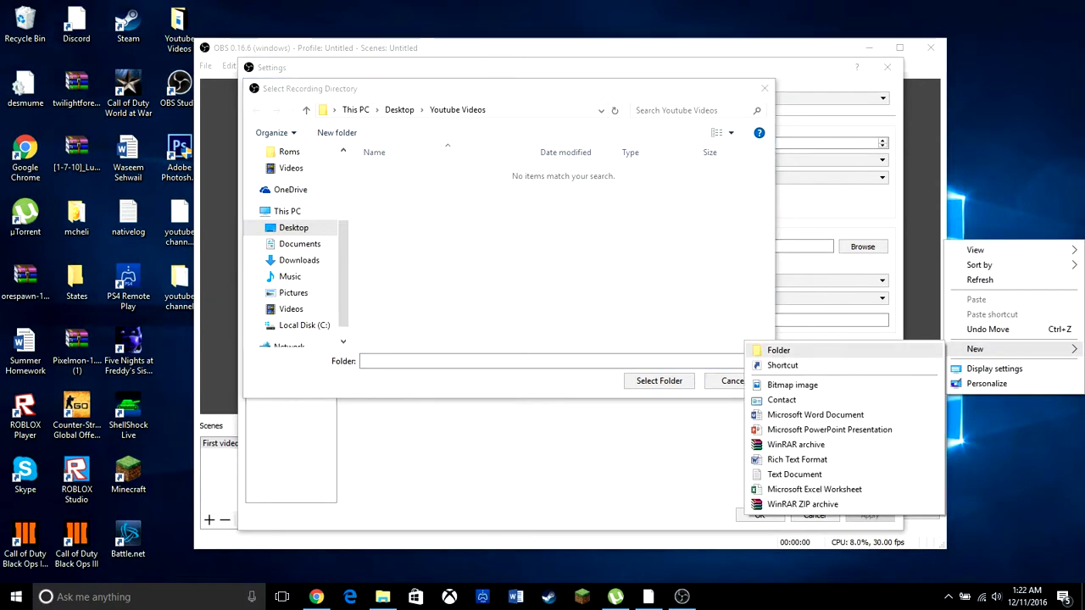
{"action": "left_click", "coordinate": [645, 246]}
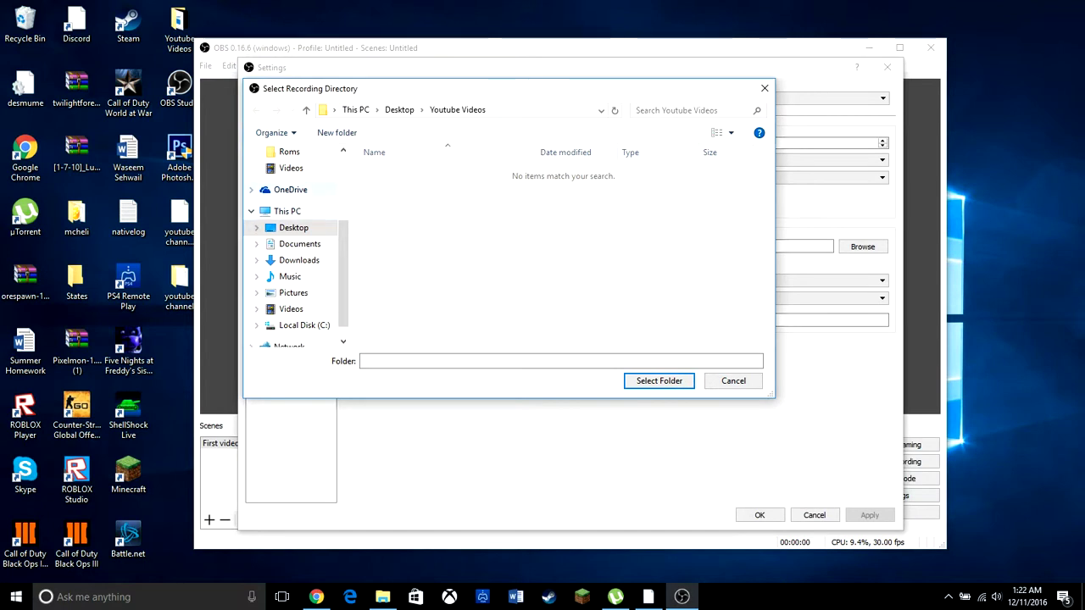
{"action": "left_click", "coordinate": [293, 227]}
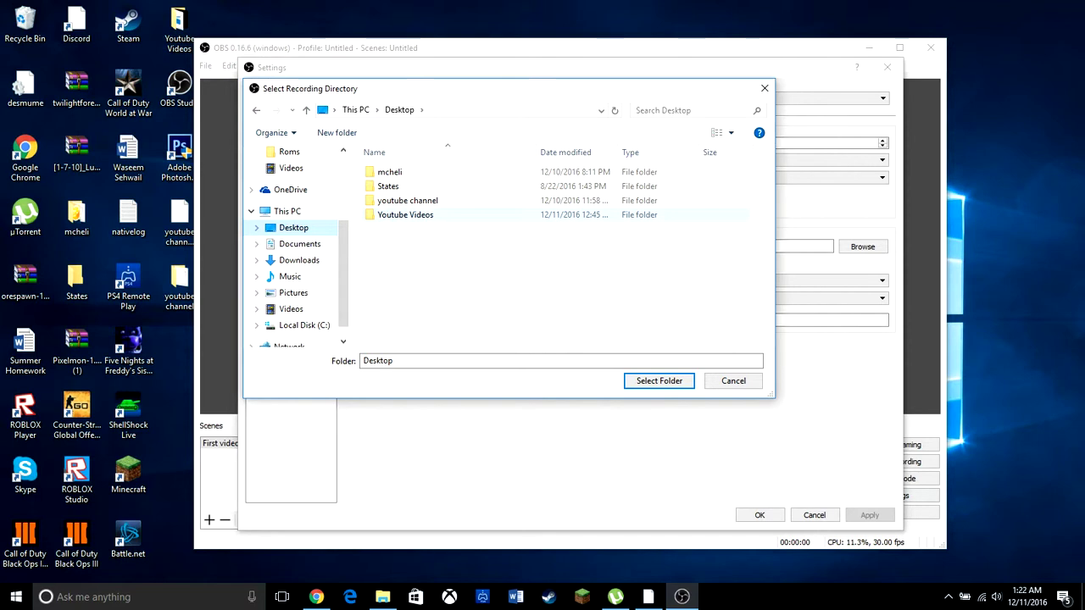
{"action": "left_click", "coordinate": [405, 215]}
{"action": "left_click", "coordinate": [659, 380]}
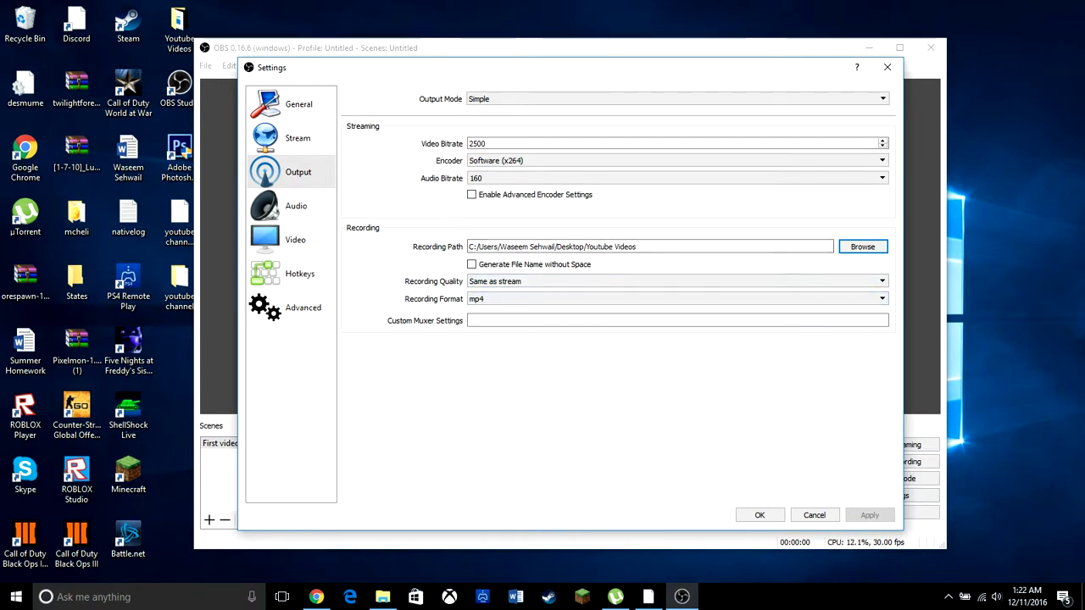
Keep recording quality at Same as stream and format mp4, then save with OK.
{"action": "left_click", "coordinate": [678, 281]}
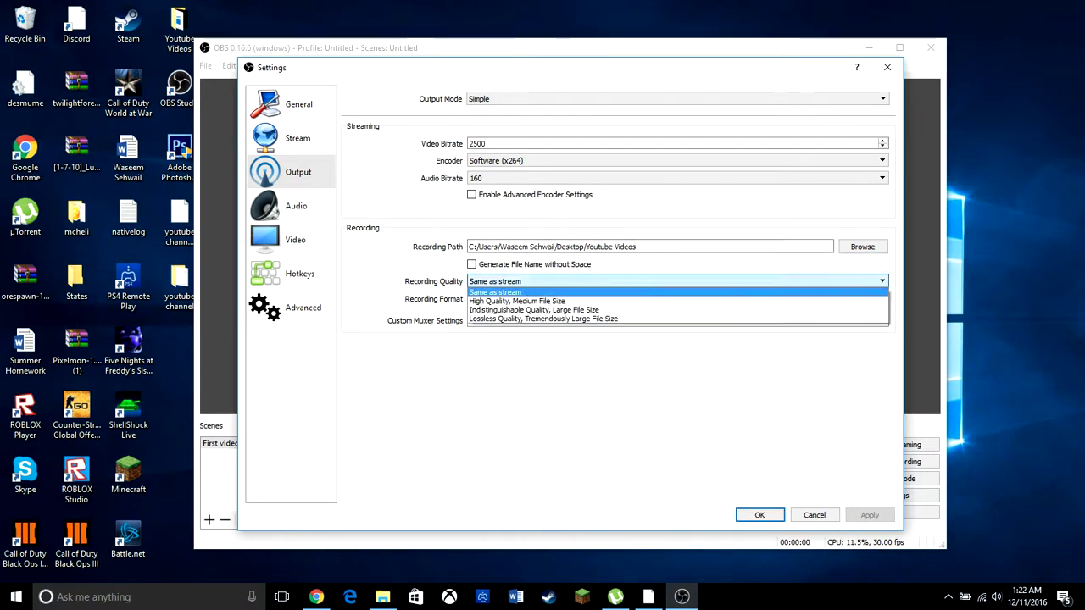
{"action": "left_click", "coordinate": [678, 282]}
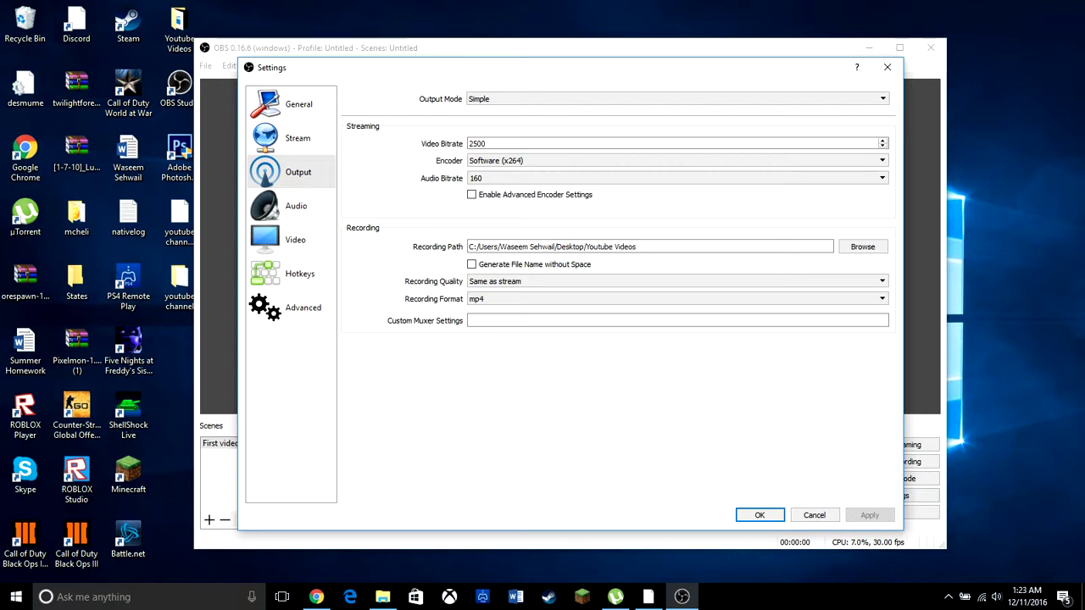
{"action": "left_click", "coordinate": [678, 299]}
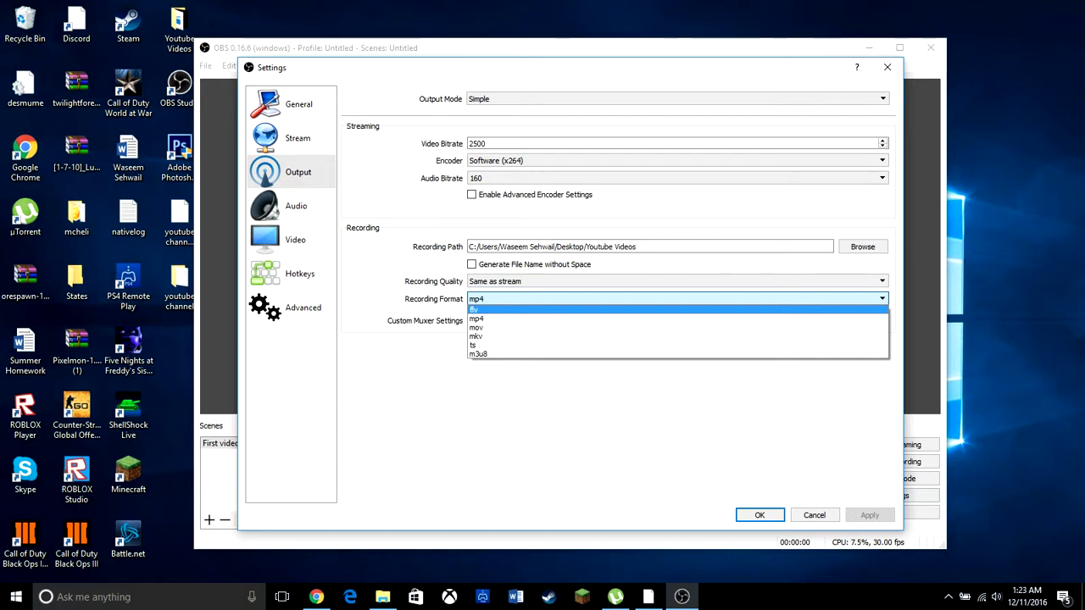
{"action": "key", "text": "Return"}
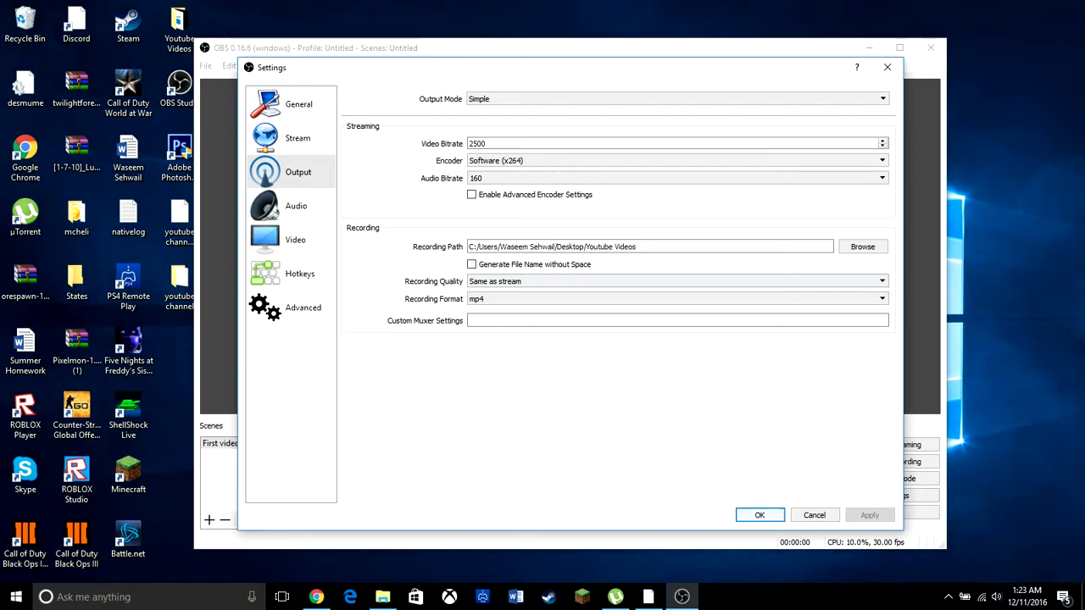
{"action": "left_click", "coordinate": [760, 515]}
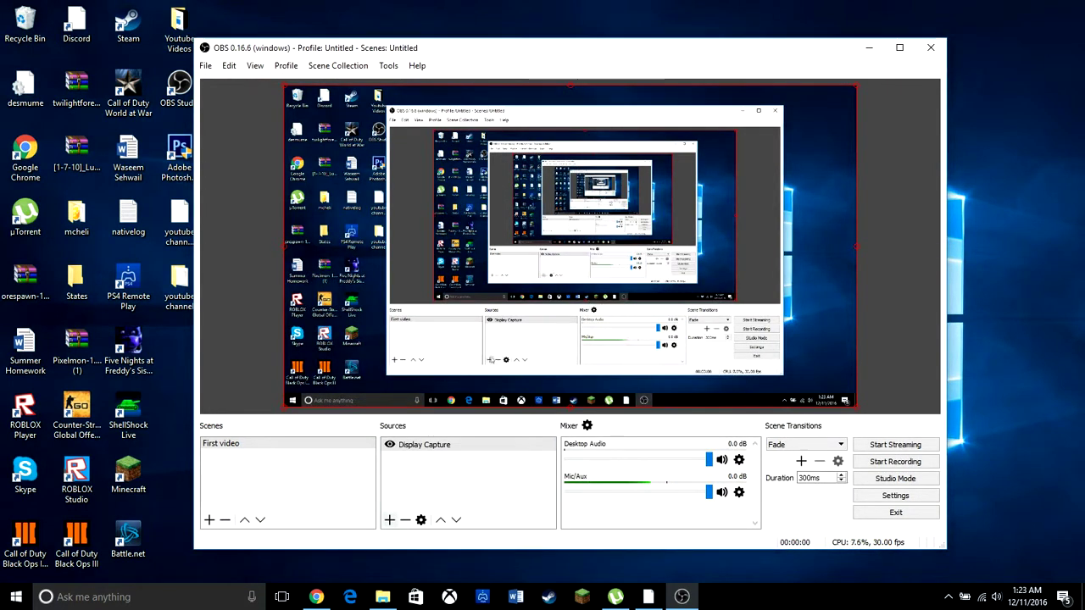
Add a Video Capture Device source with default name using the TOSHIBA Web Camera - HD.
{"action": "left_click", "coordinate": [389, 520]}
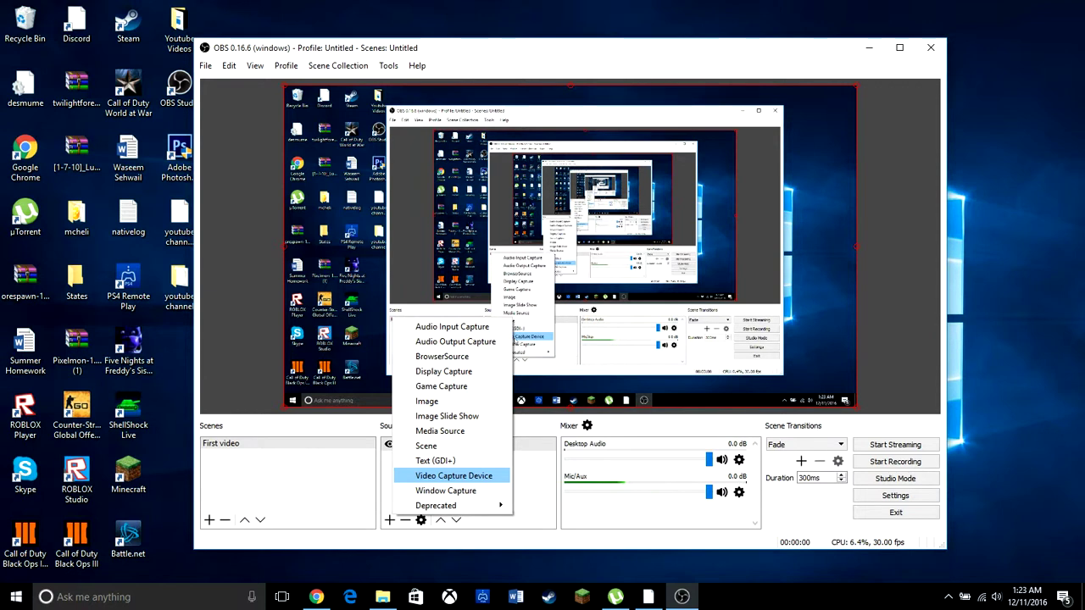
{"action": "left_click", "coordinate": [453, 475]}
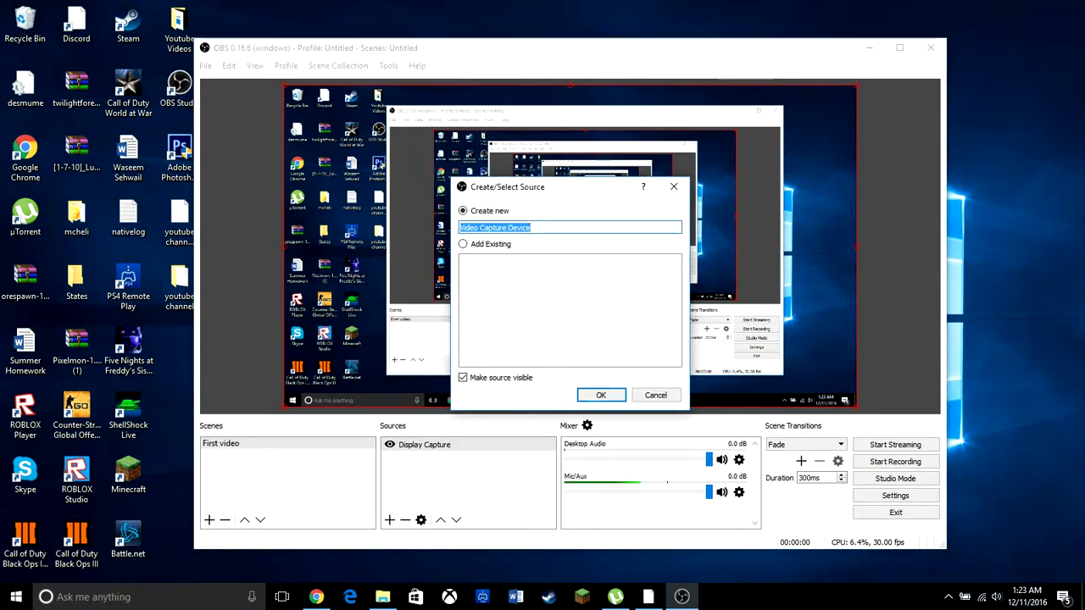
{"action": "key", "text": "Return"}
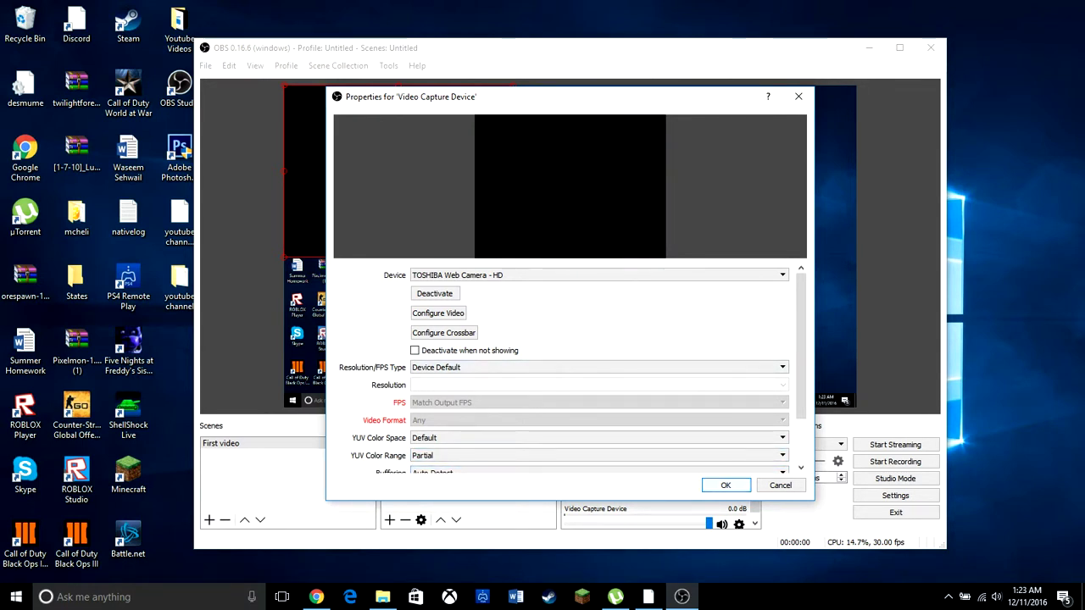
{"action": "left_click", "coordinate": [725, 485]}
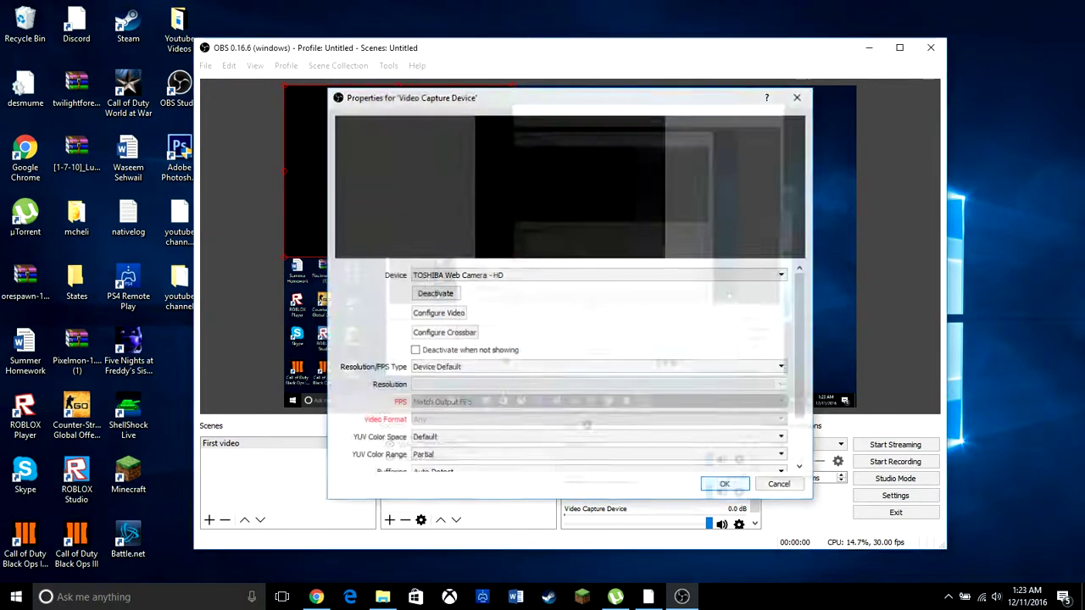
Drag the Video Capture Device box to the top-right corner over the captured desktop.
{"action": "left_click_drag", "start_coordinate": [438, 170], "coordinate": [741, 170]}
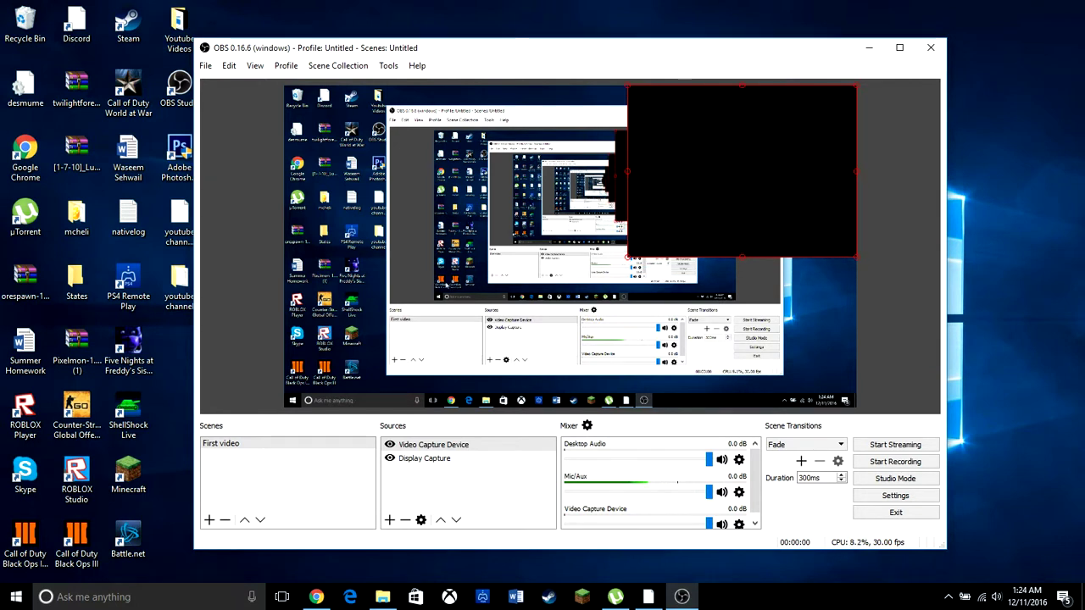